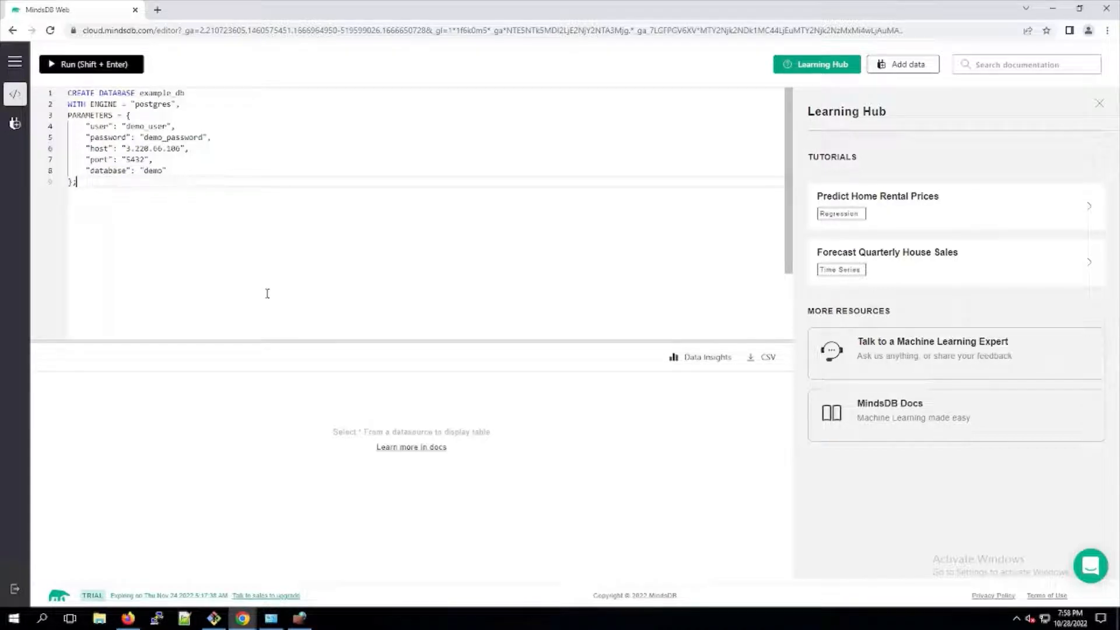
Run the statement that creates example_db, and replace it with the query "show tables;" and run that.
key("shift+Return")
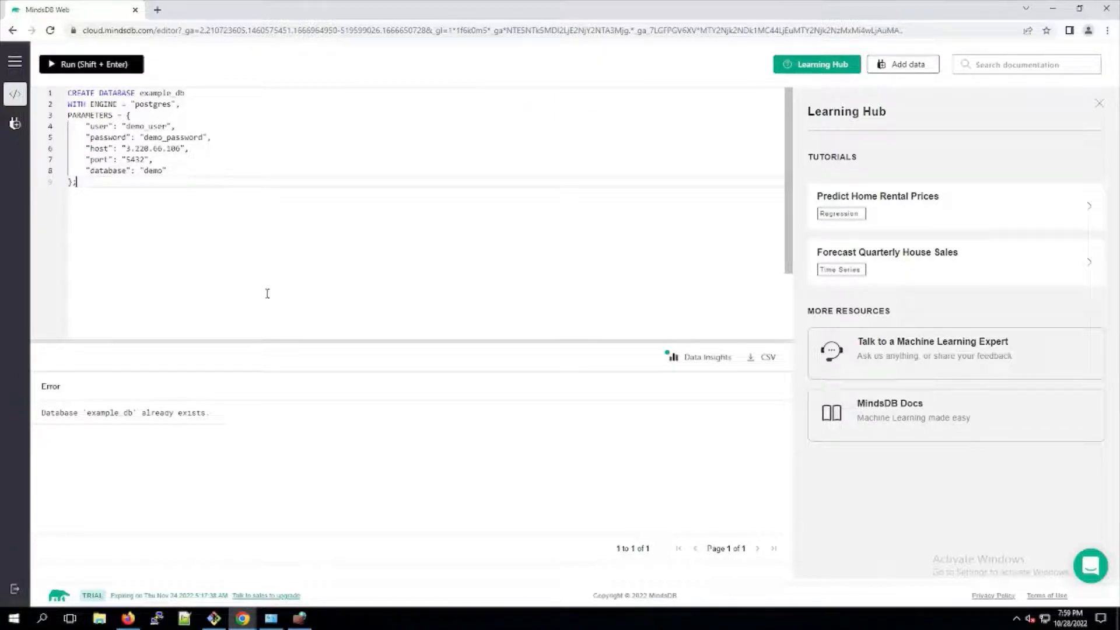
left_click_drag(144, 212, 49, 87)
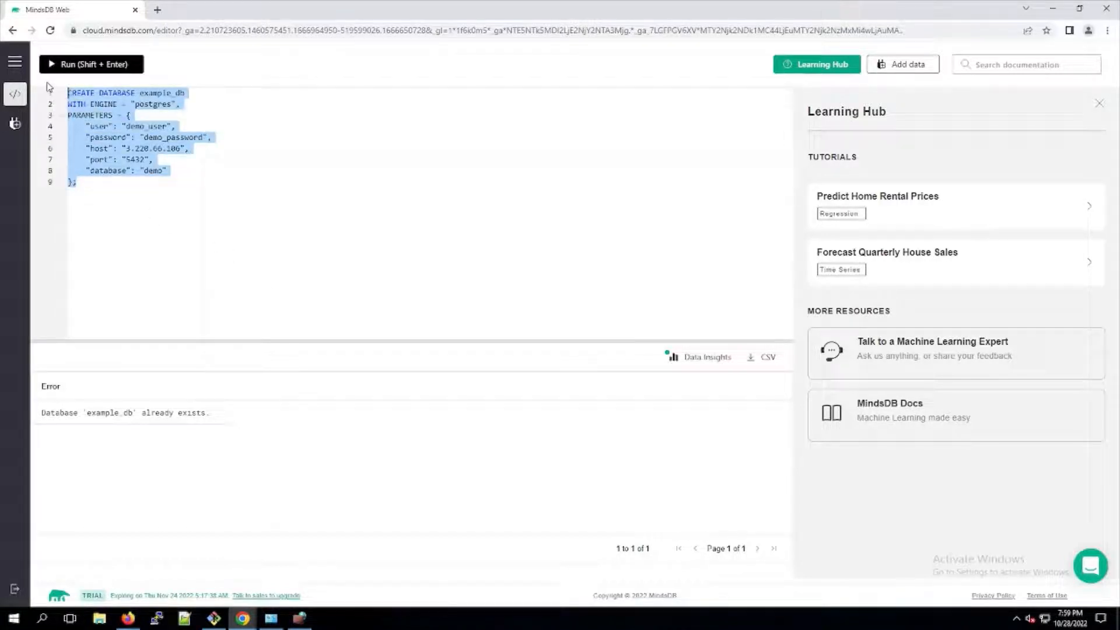
type("s")
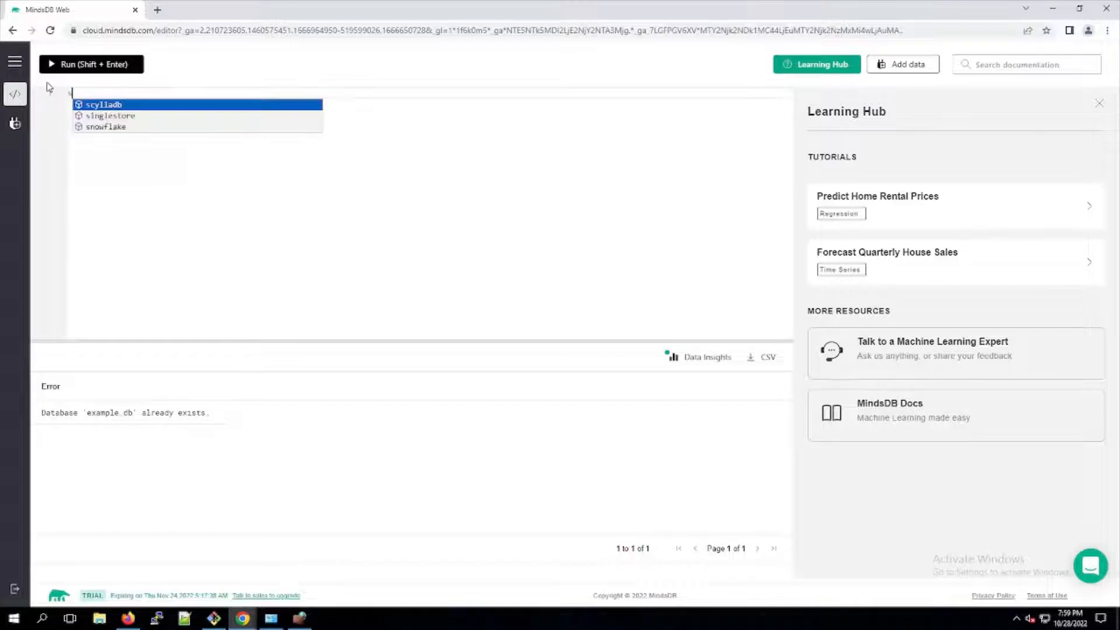
type("how tables;")
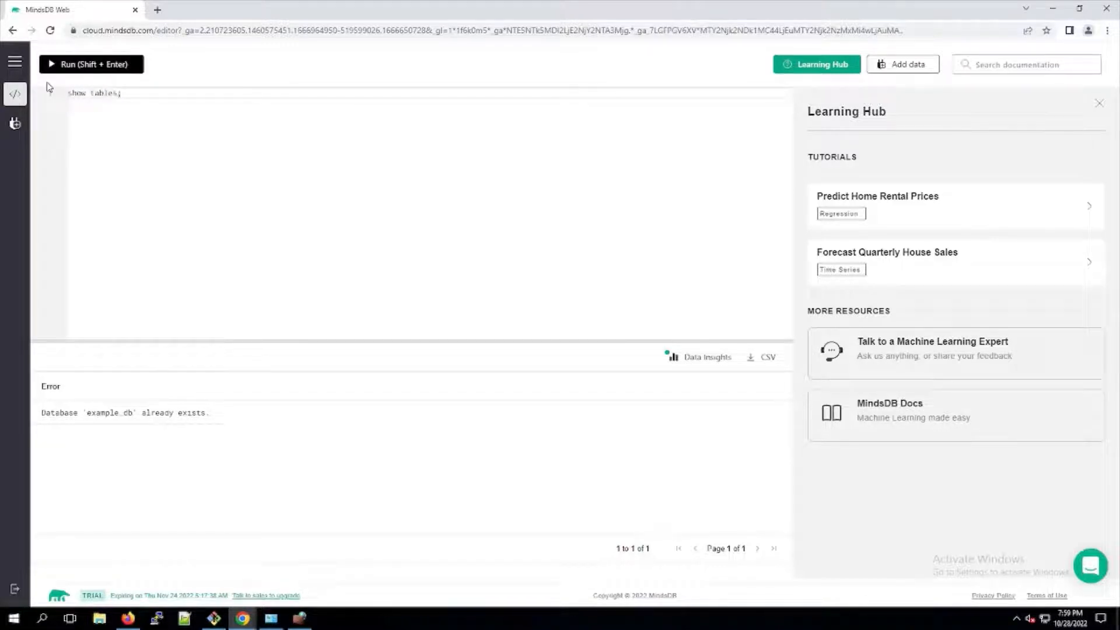
key("shift+Return")
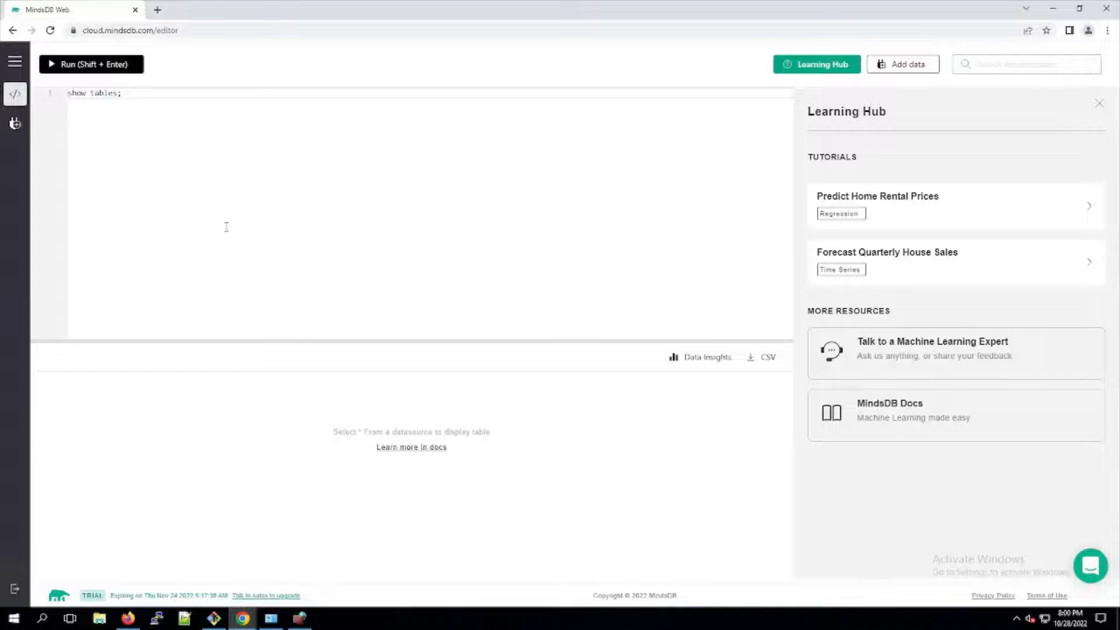
Open the form for importing a local file as a new data source.
left_click(15, 66)
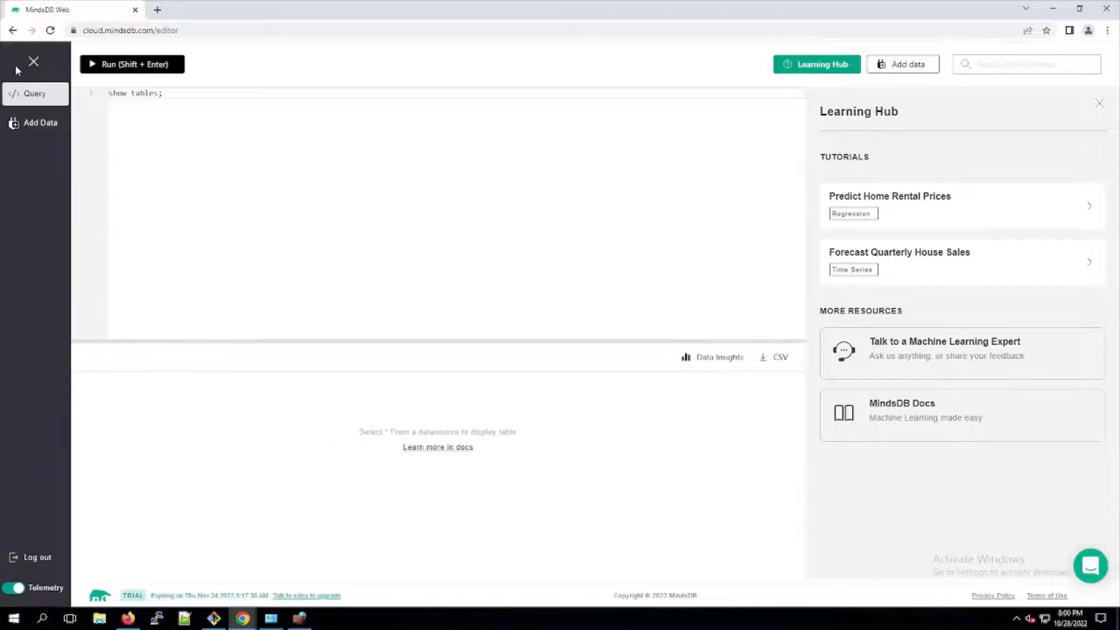
left_click(24, 133)
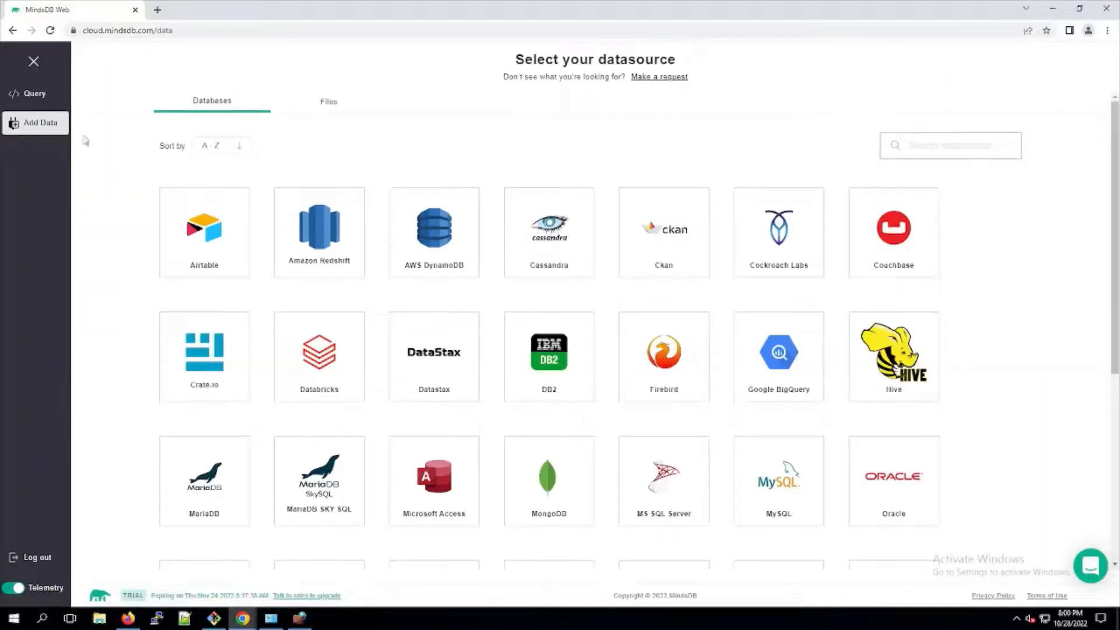
left_click(331, 103)
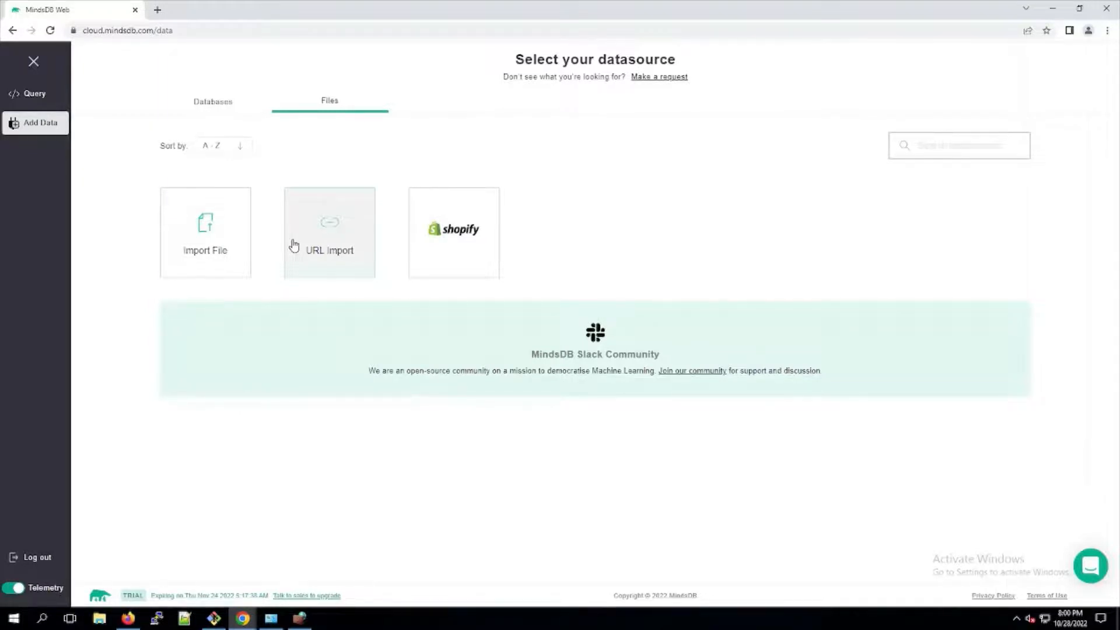
left_click(181, 232)
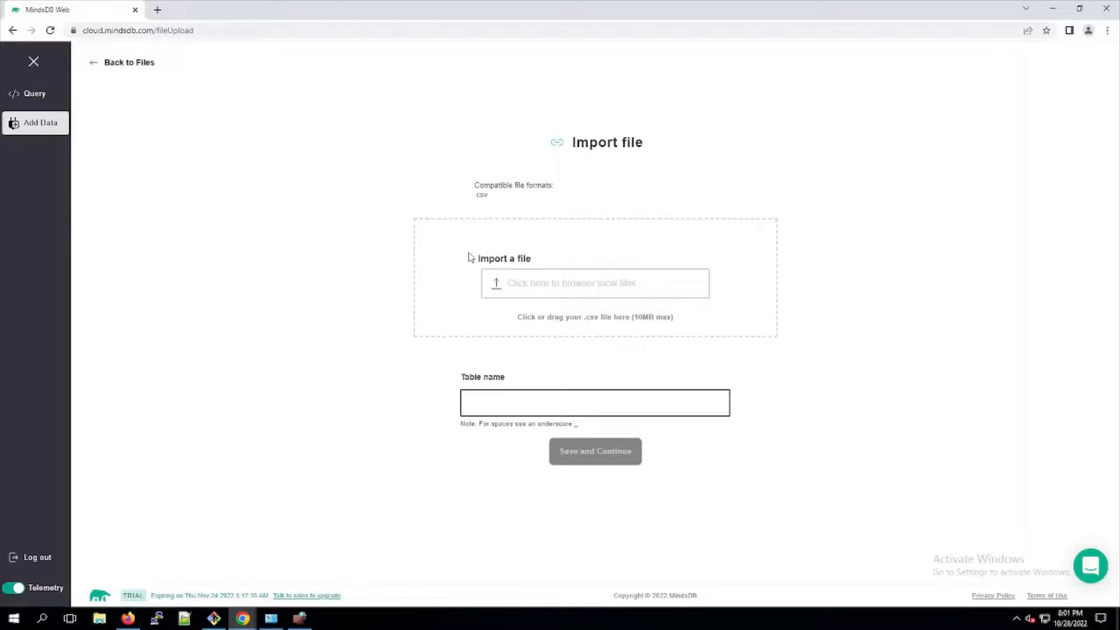
Choose car data.csv from the Desktop as the file to import.
left_click(499, 284)
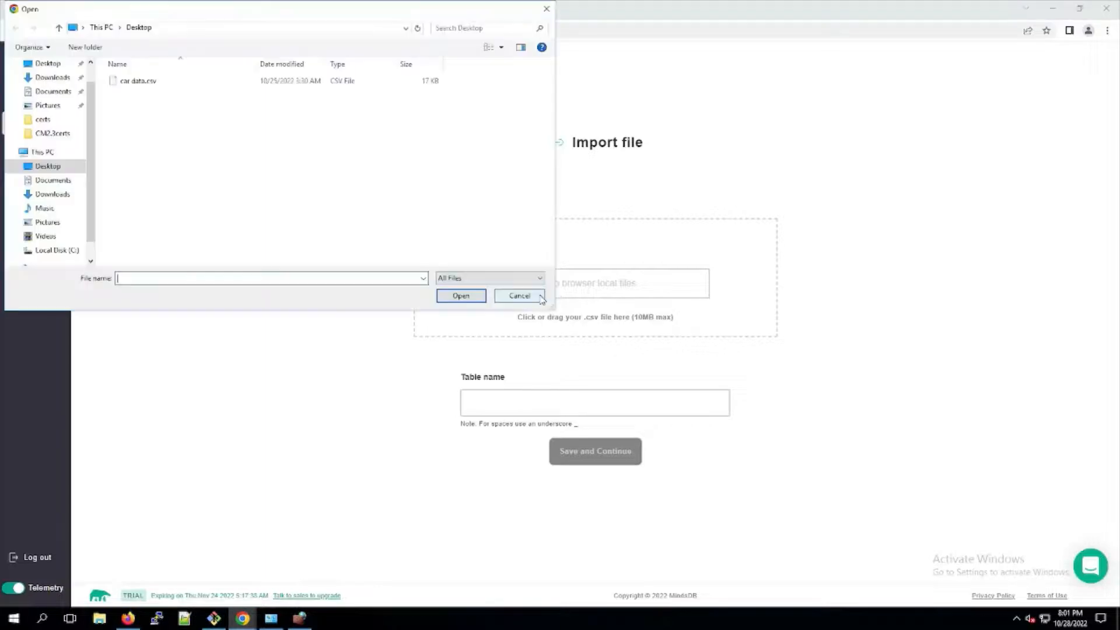
left_click(511, 293)
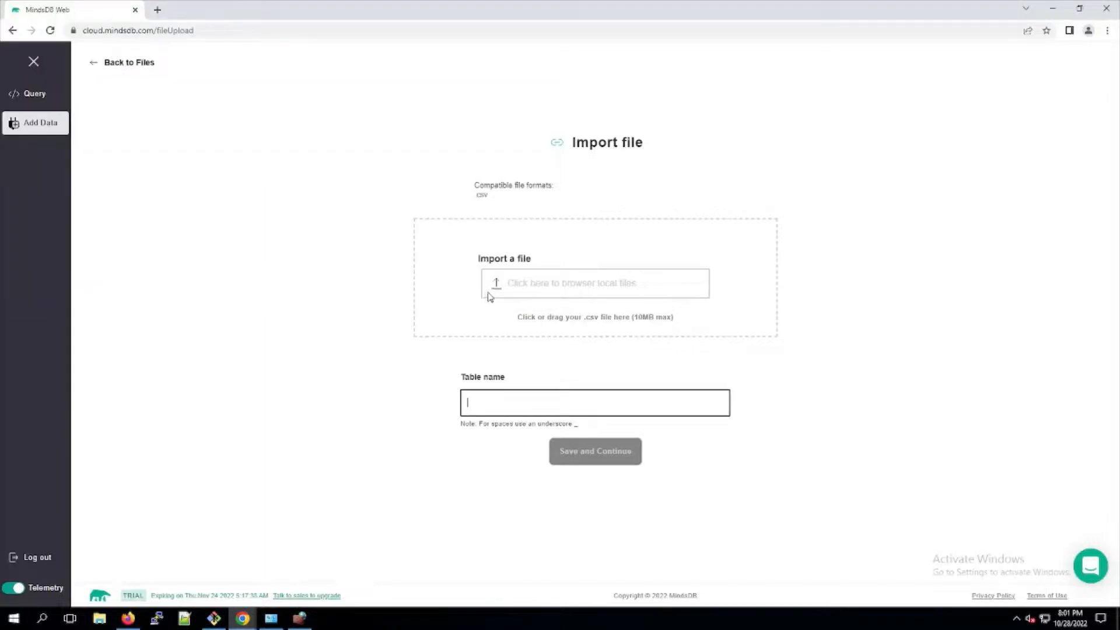
left_click(498, 292)
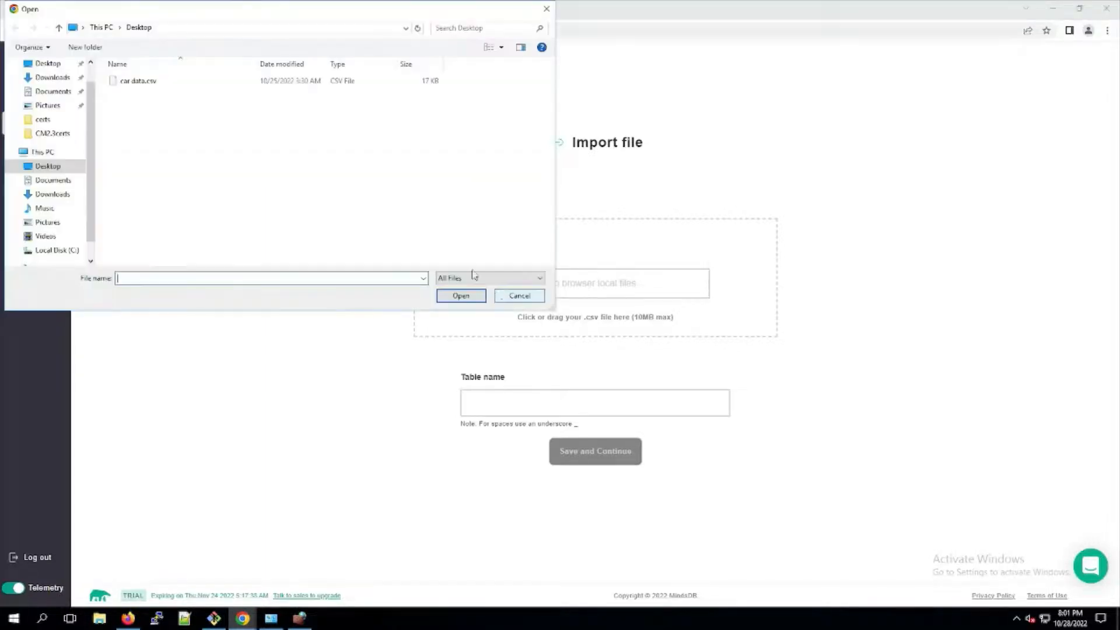
left_click(133, 82)
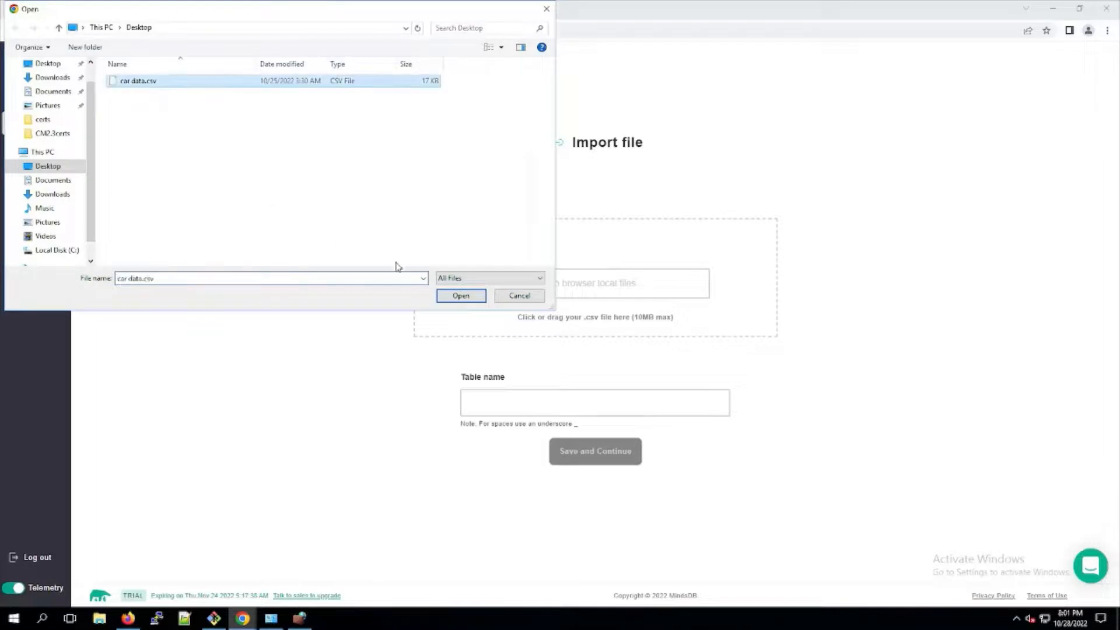
left_click(460, 296)
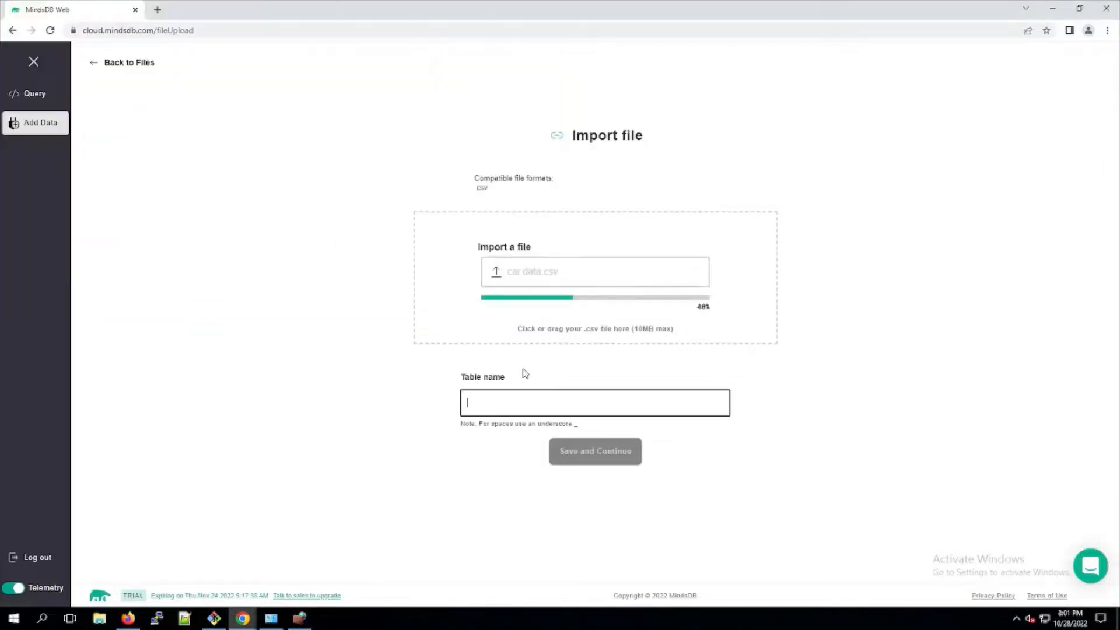
Name the imported table cars_data and save the file import.
type("cards")
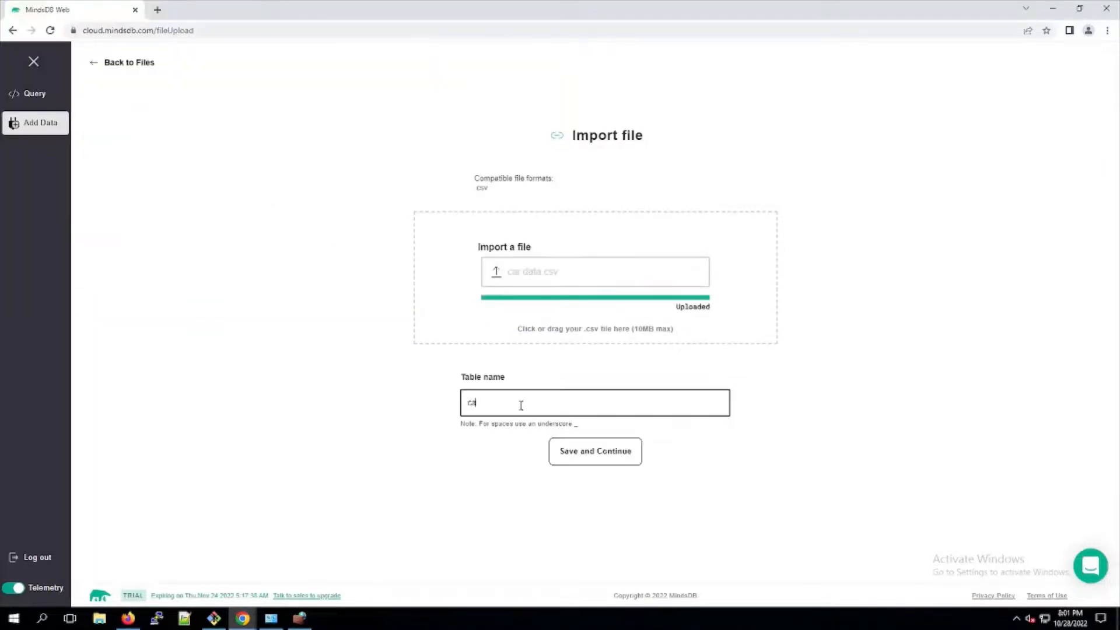
key("BackSpace")
key("BackSpace")
type("s_data")
left_click(590, 456)
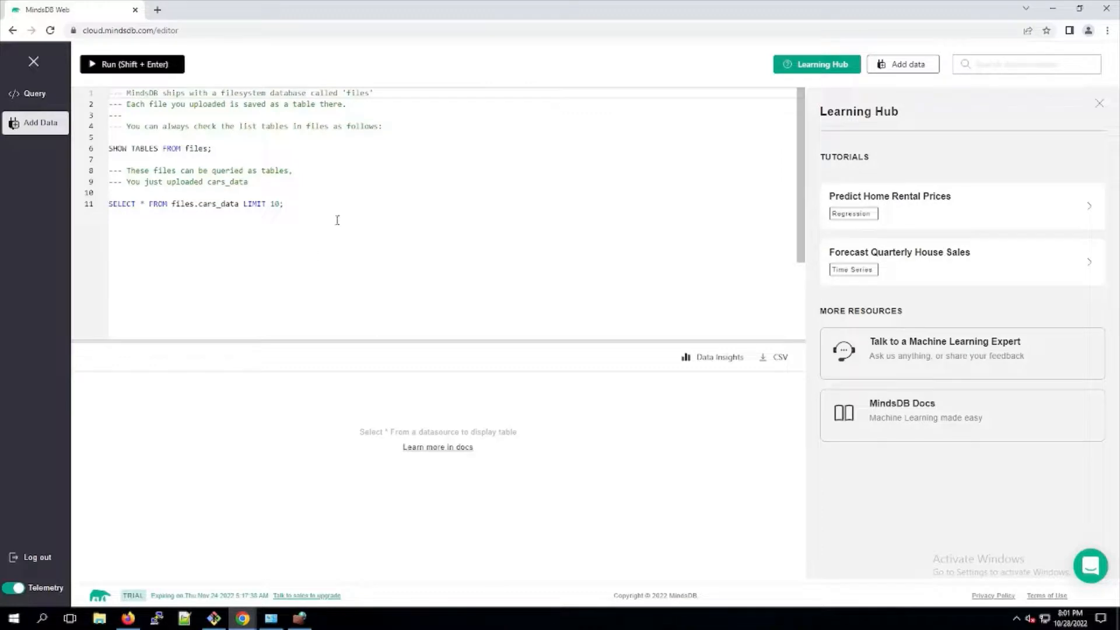
left_click_drag(337, 219, 95, 92)
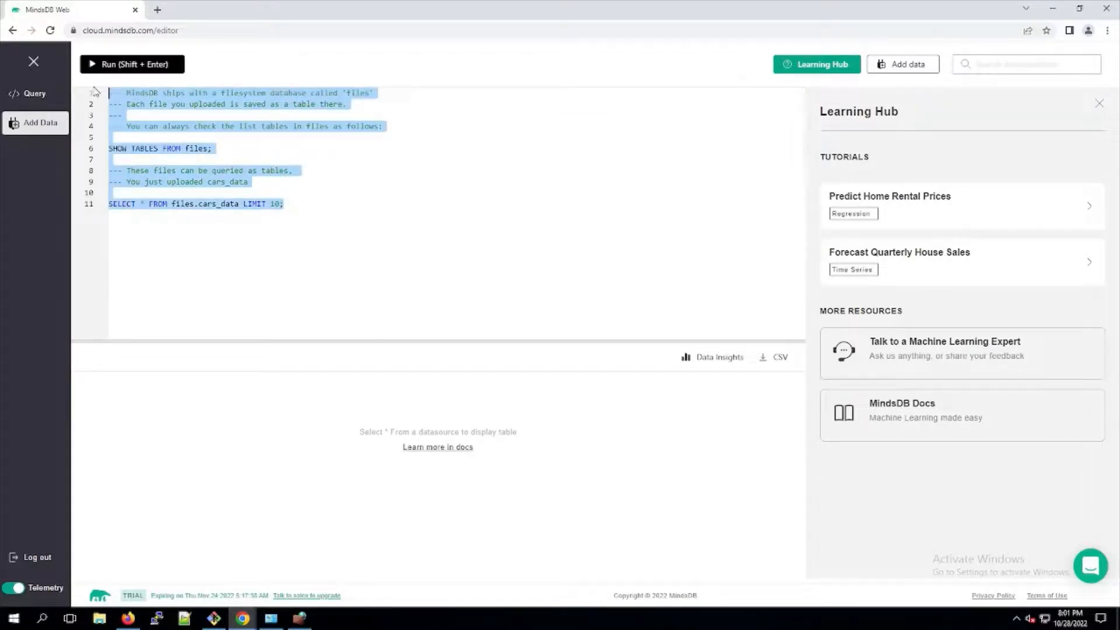
key("Delete")
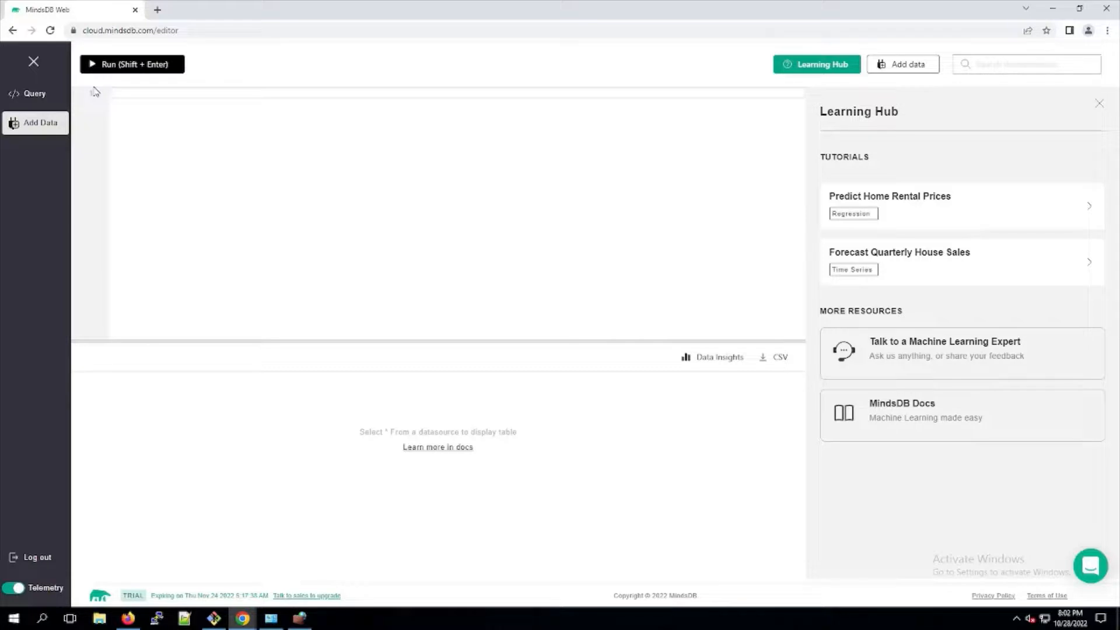
key("ctrl+z")
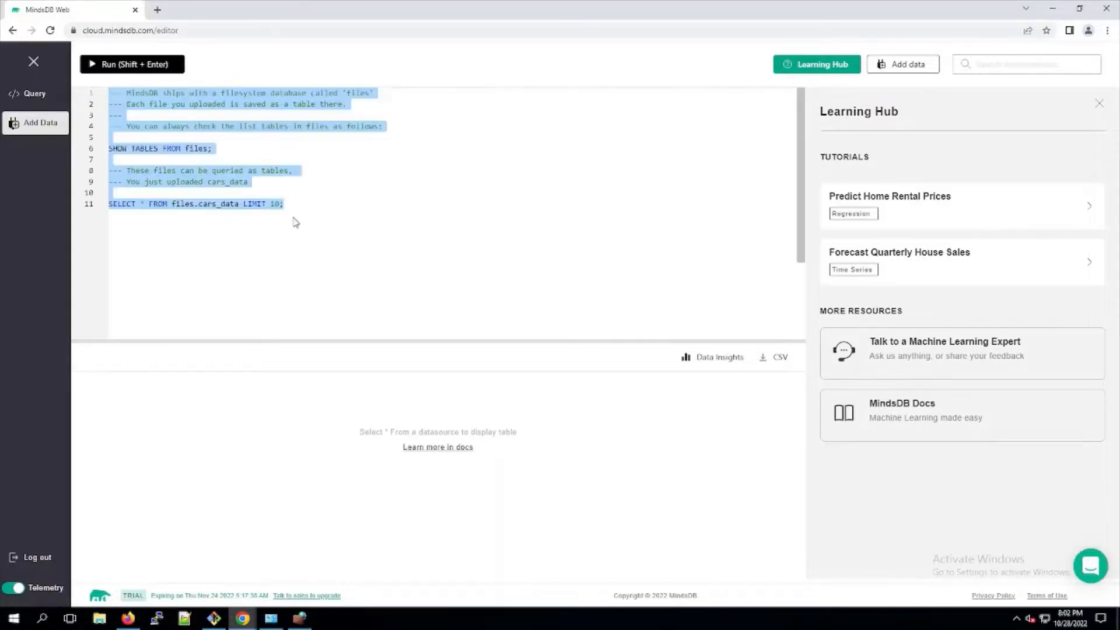
Remove the comments and the SHOW TABLES statement, and run only SELECT * FROM files.cars_data LIMIT 10.
left_click(265, 183)
left_click_drag(266, 183, 91, 33)
key("Delete")
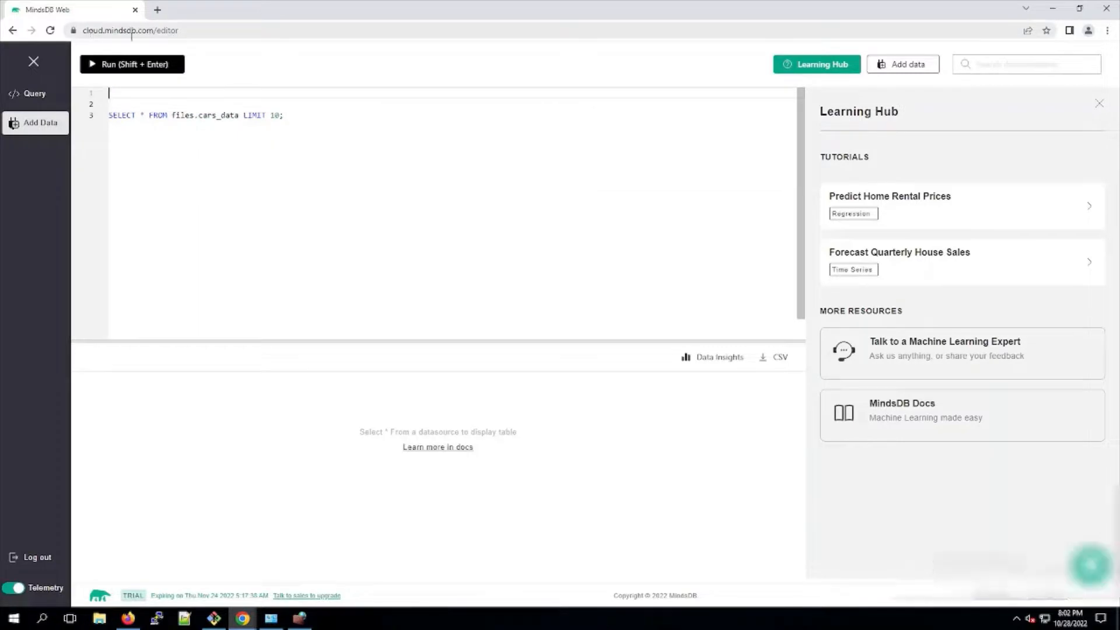
left_click(137, 64)
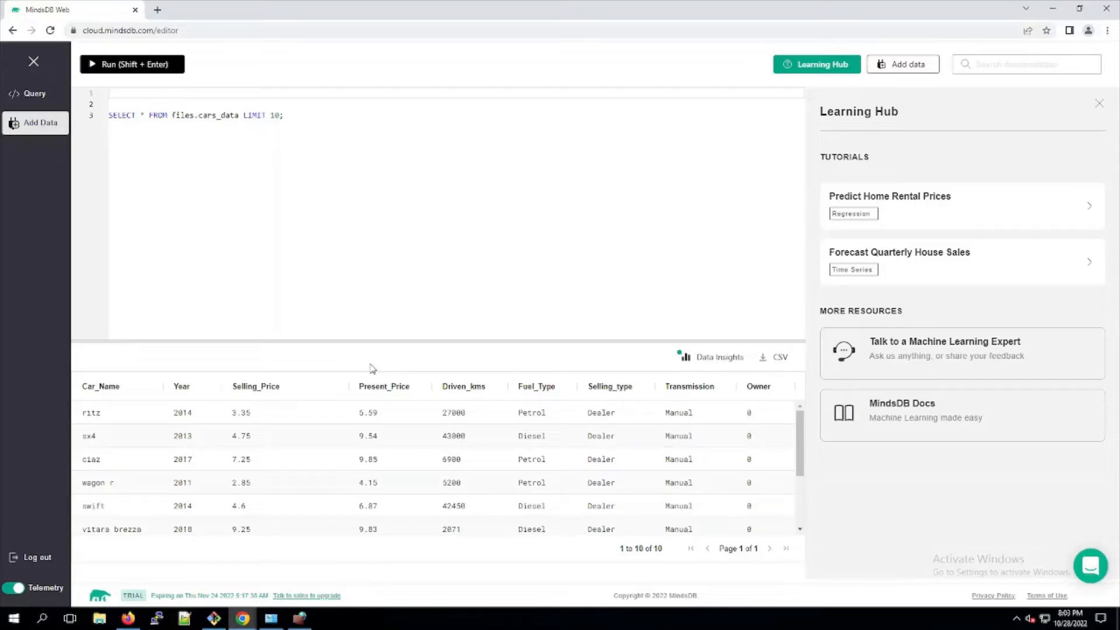
Look through the database types available as data sources.
left_click(37, 132)
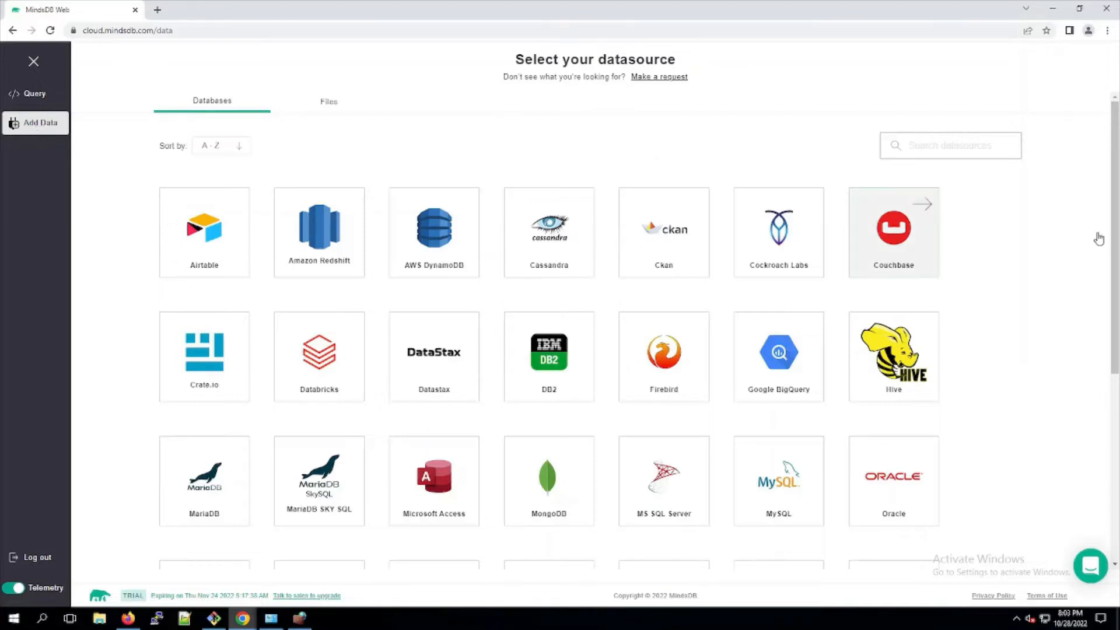
left_click_drag(1118, 250, 1119, 300)
left_click_drag(1118, 303, 1118, 254)
left_click(1023, 320)
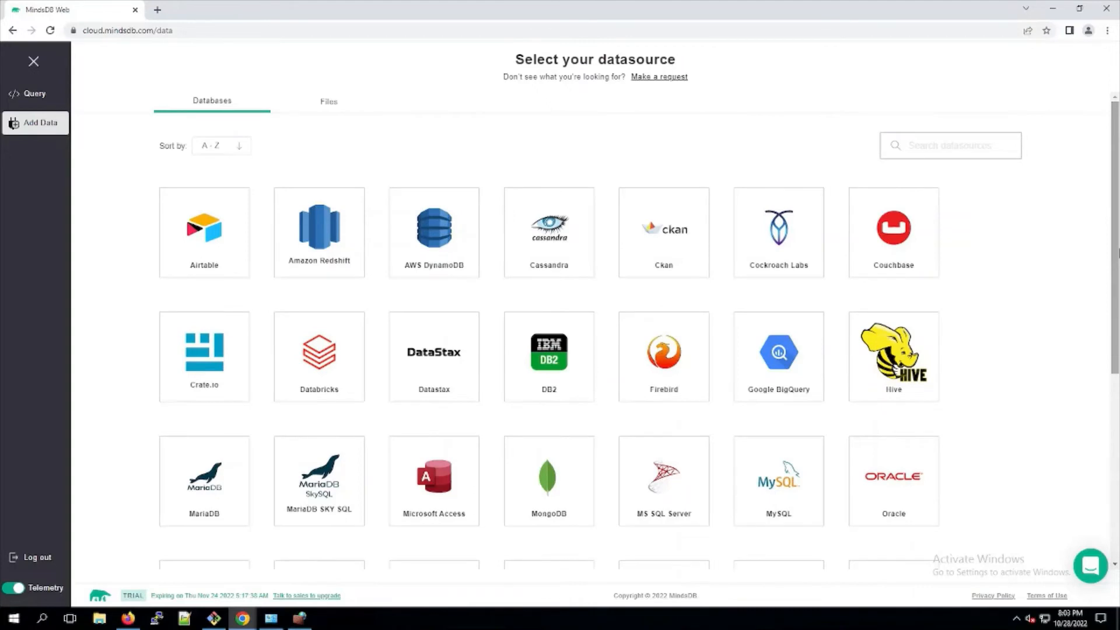